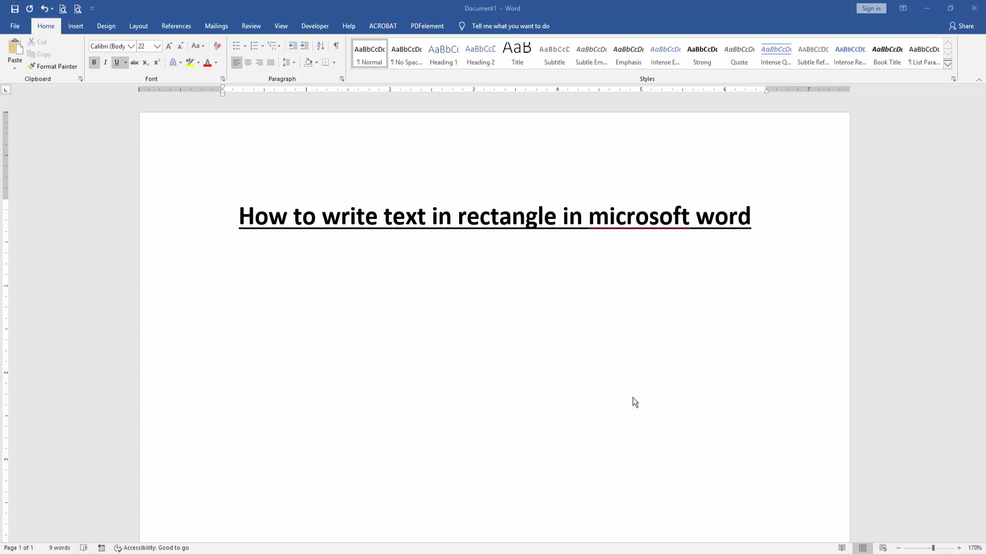
# Add a 'WRITE TEXT' line below the title heading and select it.
pyautogui.click(448, 354)
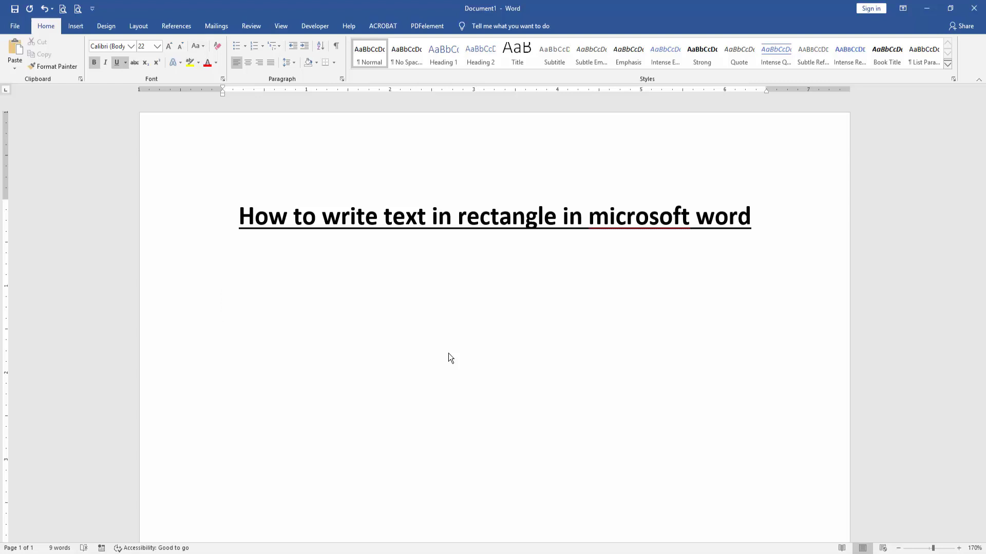
pyautogui.write('WRITE TE')
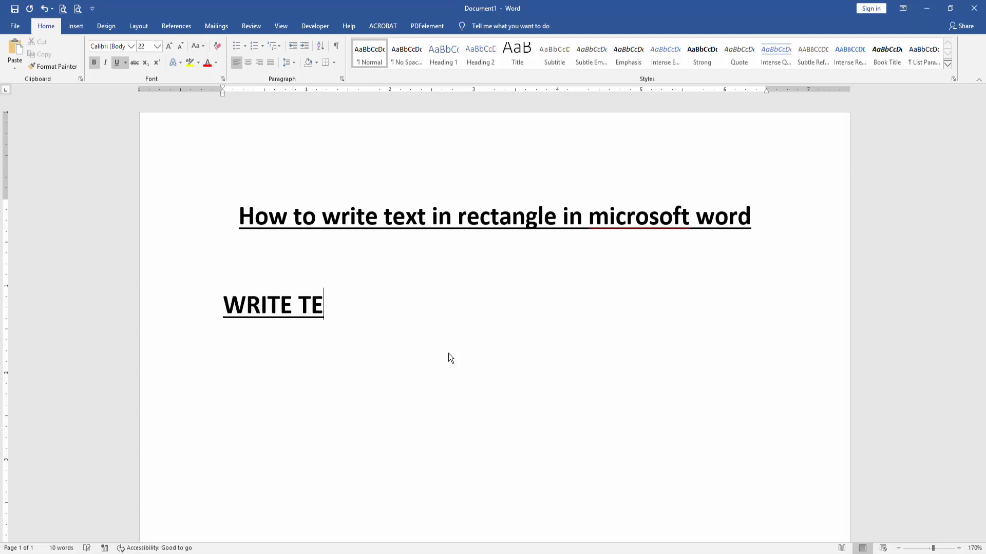
pyautogui.write('XT')
pyautogui.click(203, 300)
# Convert the WRITE TEXT line into WordArt using a dark shadowed style.
pyautogui.click(76, 26)
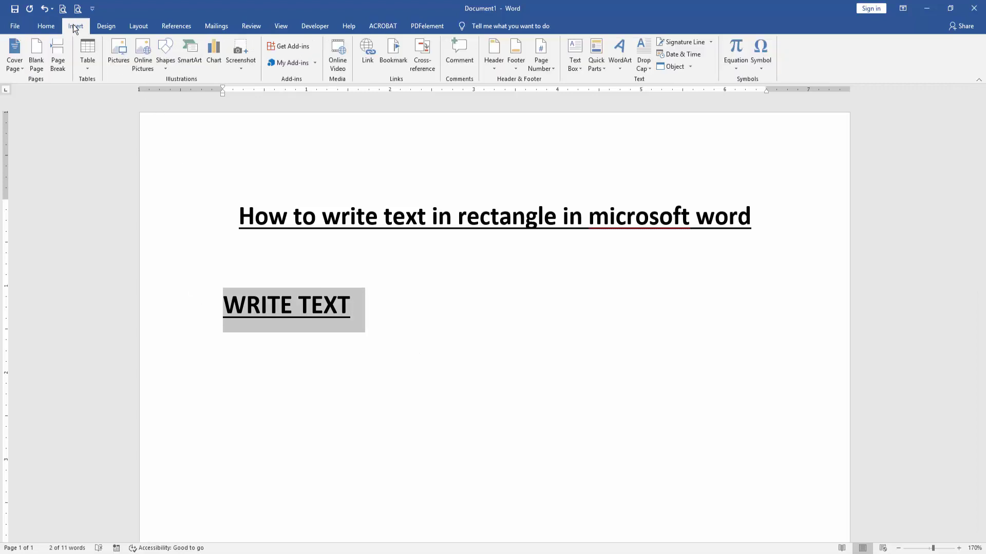
pyautogui.click(619, 67)
pyautogui.click(651, 149)
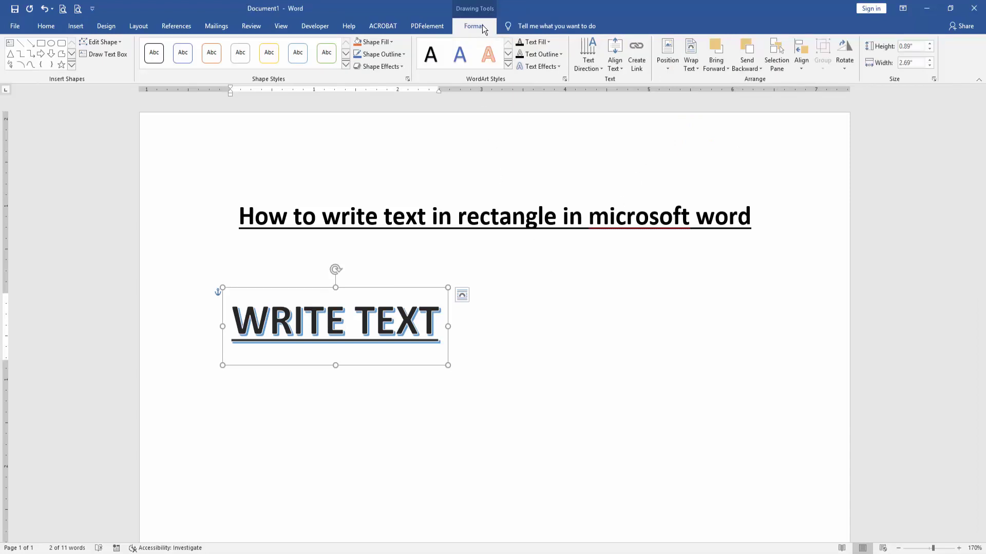
# Apply the Square warp from Text Effects > Transform to the WRITE TEXT WordArt.
pyautogui.click(537, 71)
pyautogui.moveTo(551, 204)
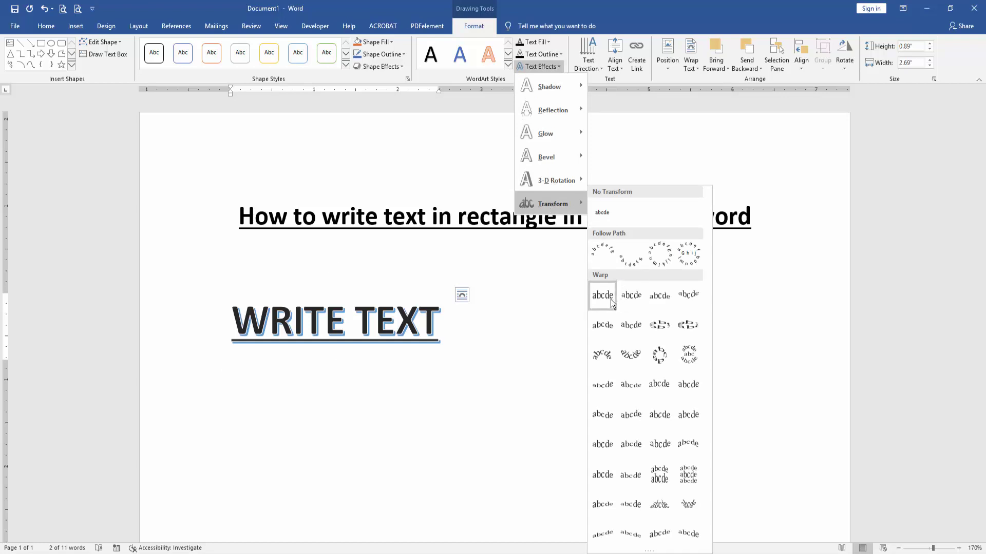
pyautogui.click(611, 300)
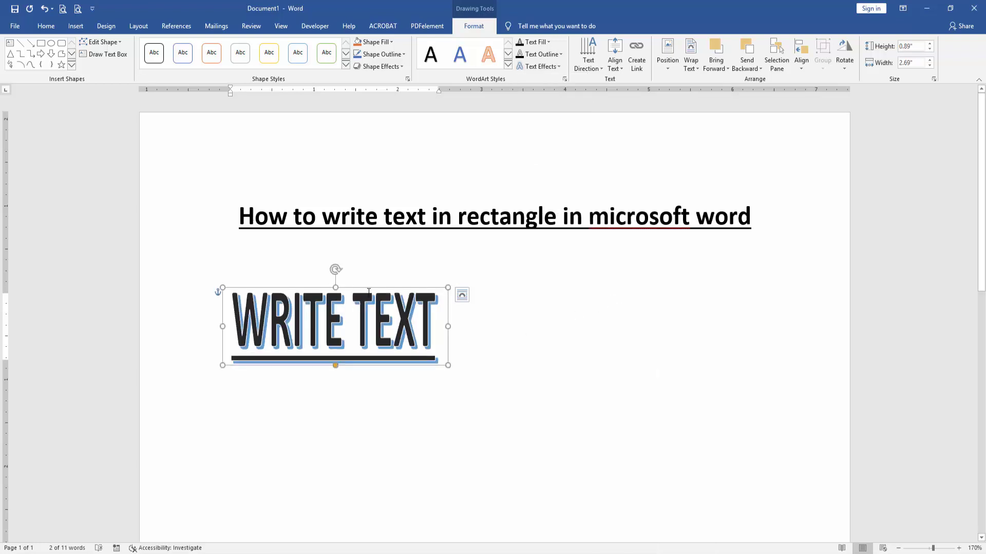
# Drag the WRITE TEXT WordArt down and right to sit centred beneath the title.
pyautogui.moveTo(374, 294)
pyautogui.mouseDown()
pyautogui.moveTo(475, 333)
pyautogui.moveTo(454, 347)
pyautogui.mouseUp()
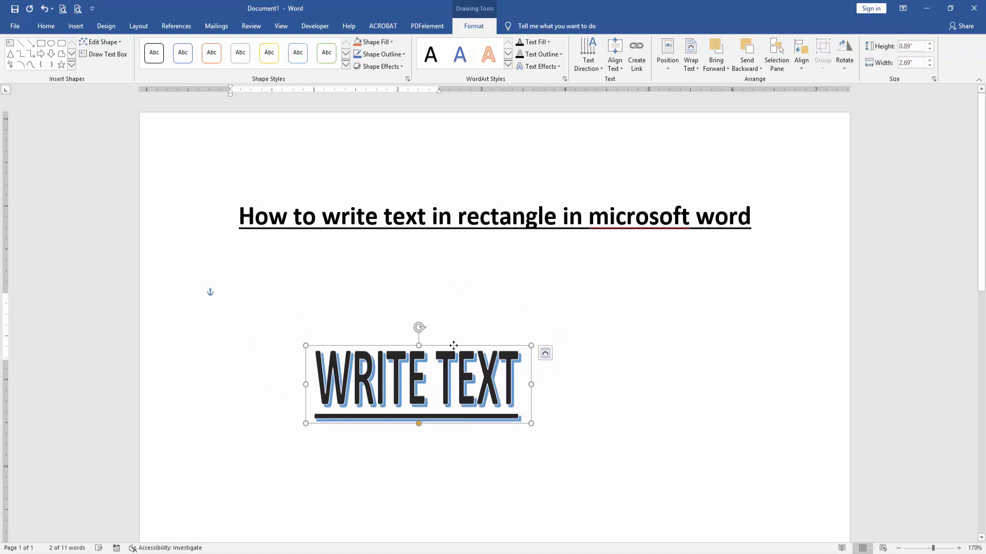
pyautogui.click(599, 344)
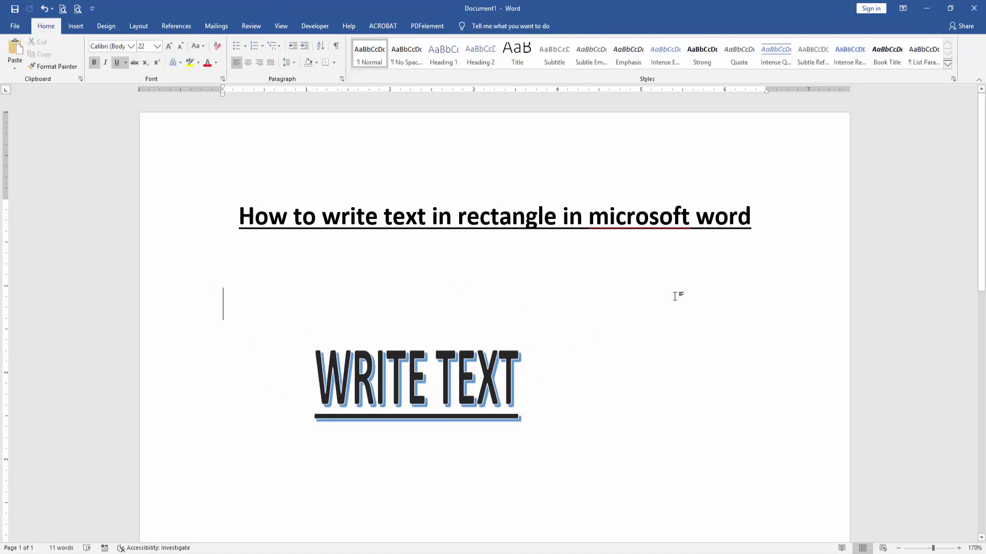